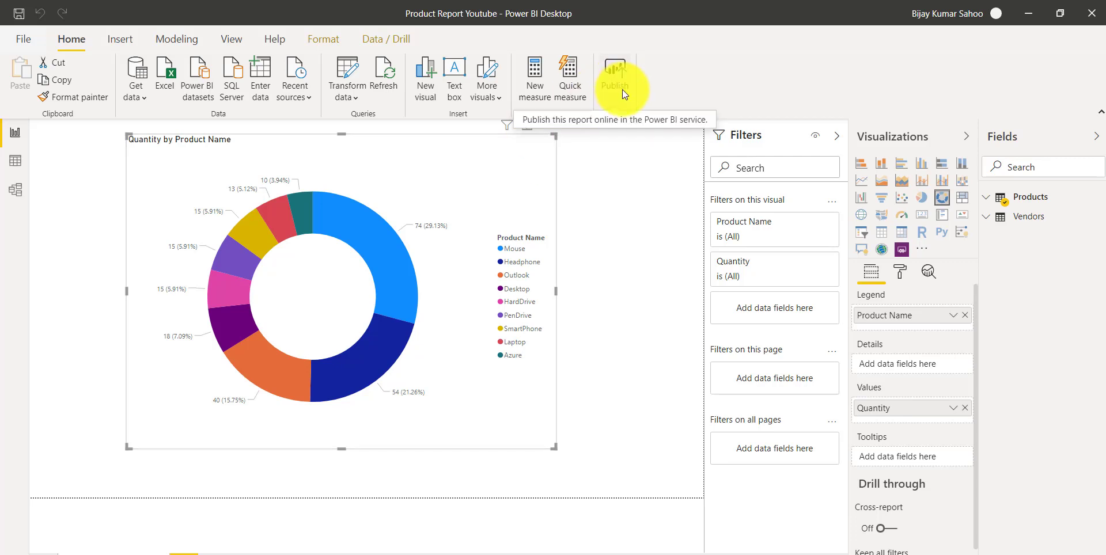
Publish Product Report Youtube.pbix to My workspace via File > Publish to Power BI
{"action": "left_click", "coordinate": [29, 36]}
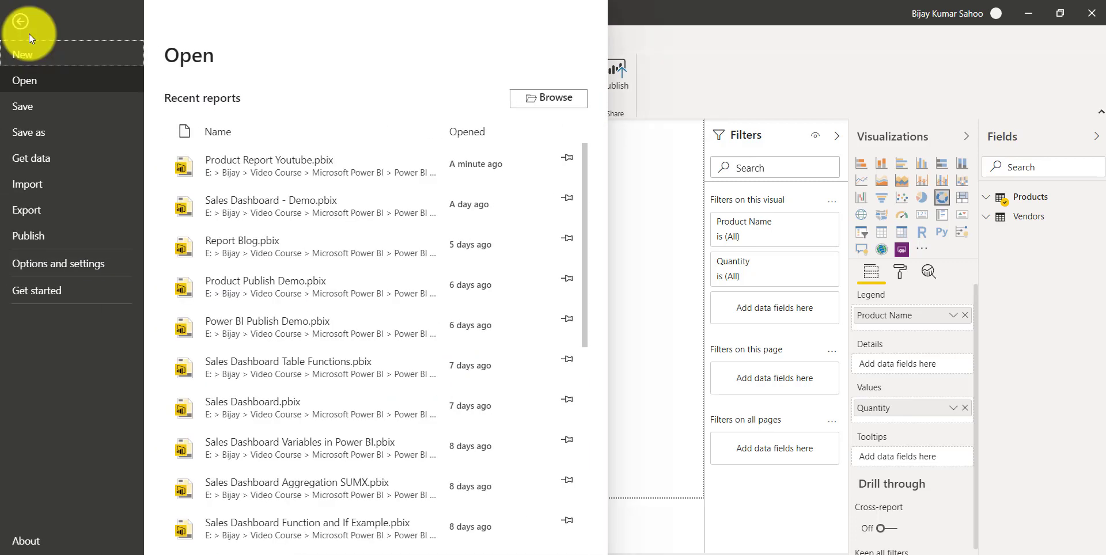
{"action": "left_click", "coordinate": [46, 240]}
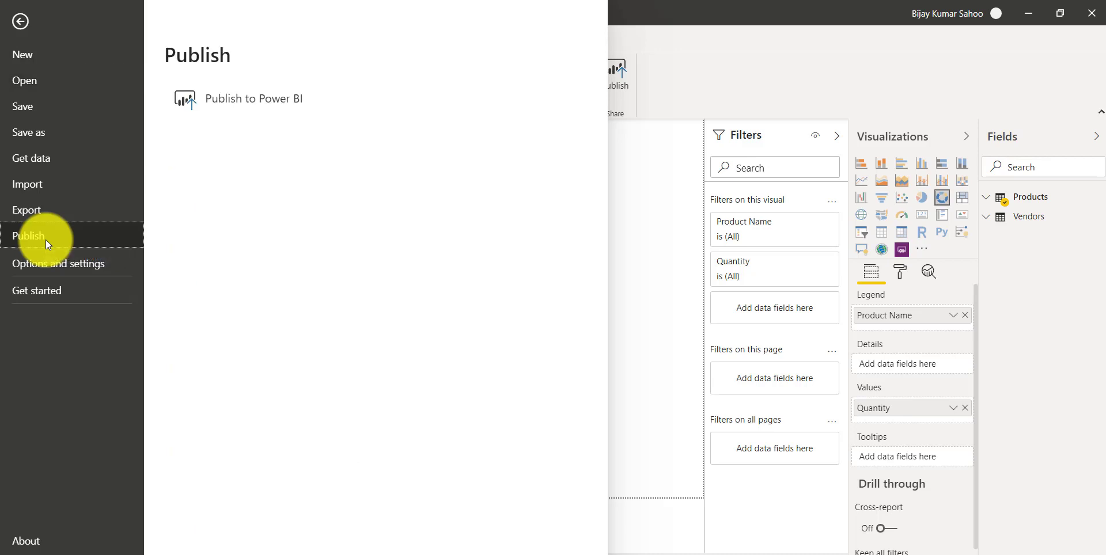
{"action": "left_click", "coordinate": [246, 109]}
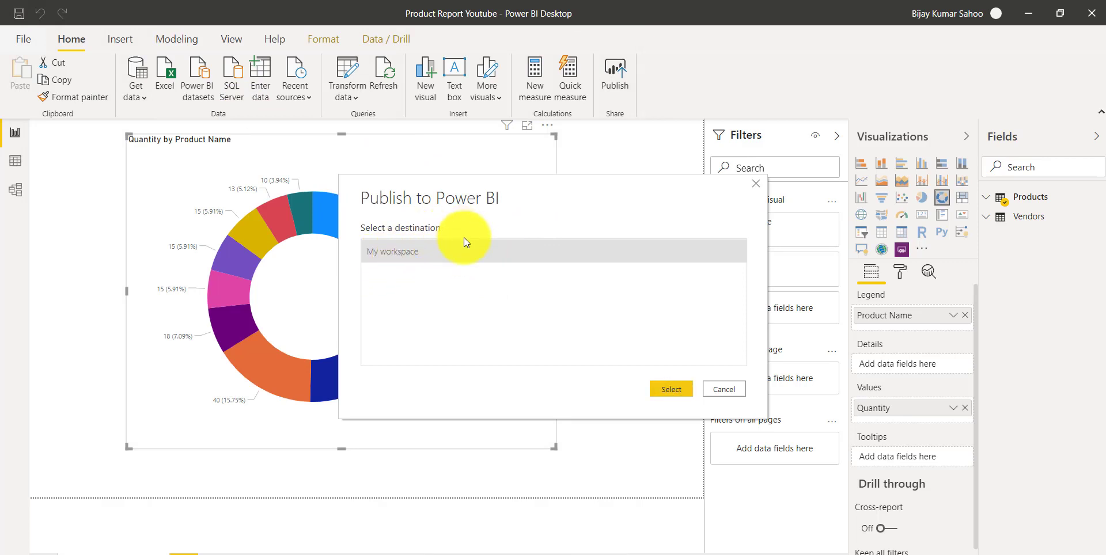
{"action": "left_click", "coordinate": [674, 391]}
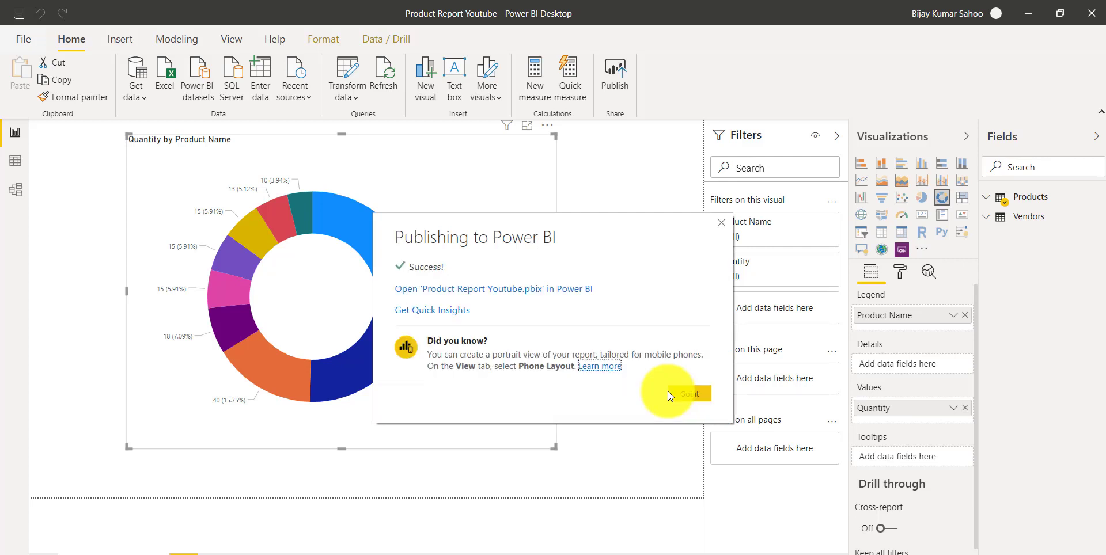
Open the published report from the success dialog and close the empty extra tab
{"action": "left_click", "coordinate": [531, 294]}
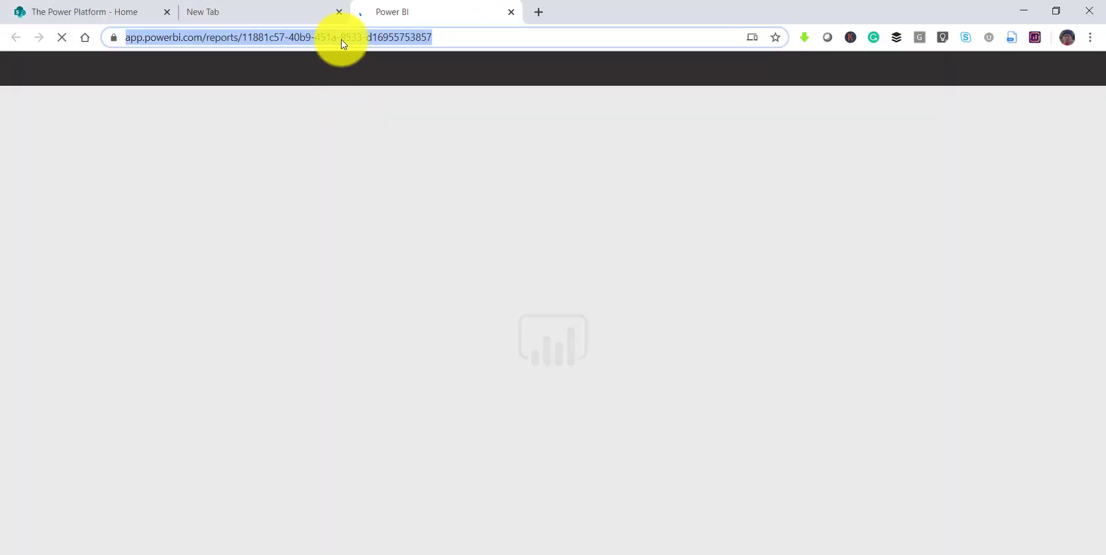
{"action": "left_click", "coordinate": [339, 12]}
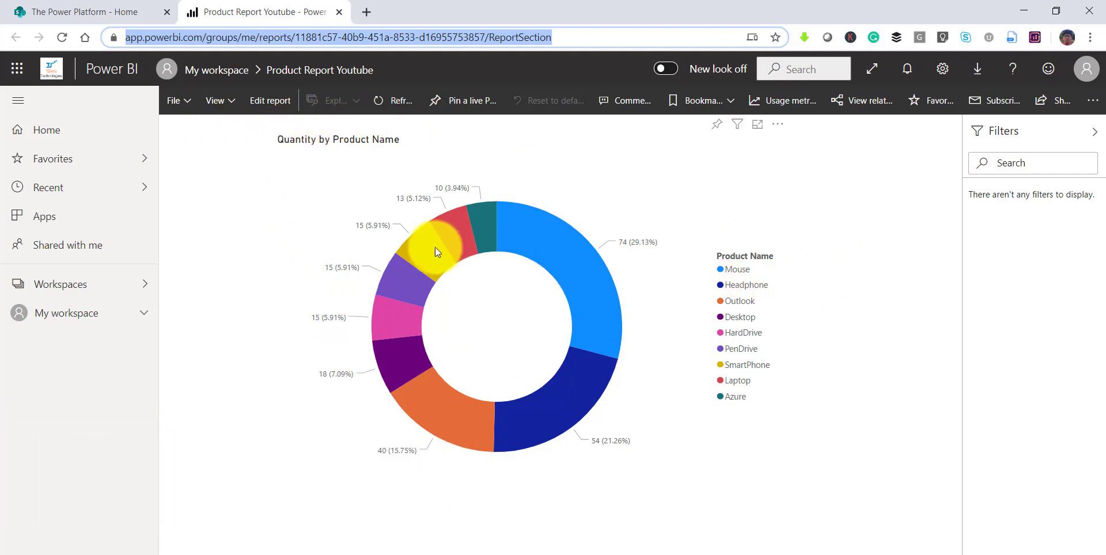
Check the report's Embed options under File, dismiss them, and go to the SharePoint tab
{"action": "left_click", "coordinate": [181, 109]}
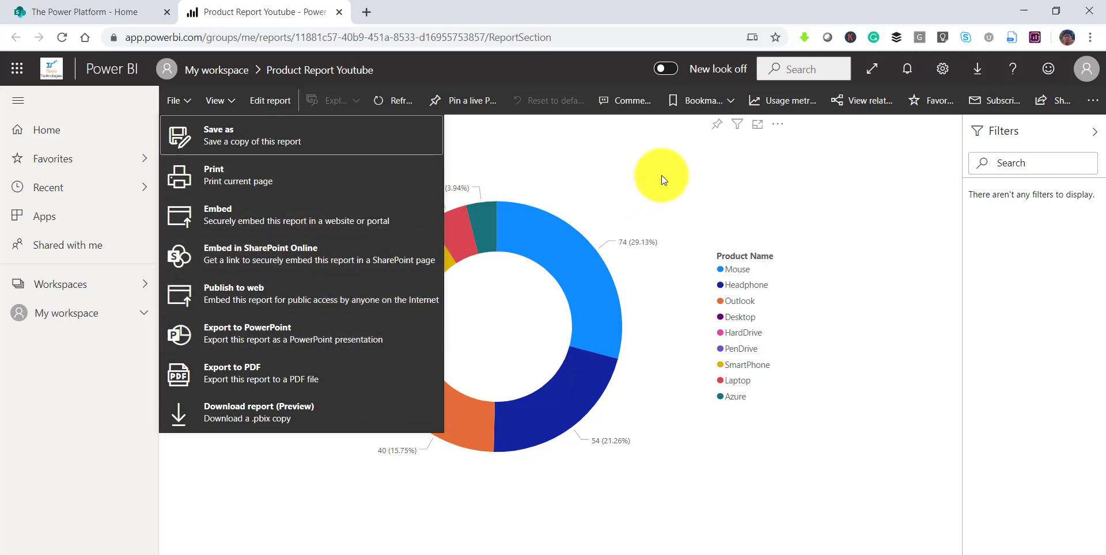
{"action": "left_click", "coordinate": [832, 164]}
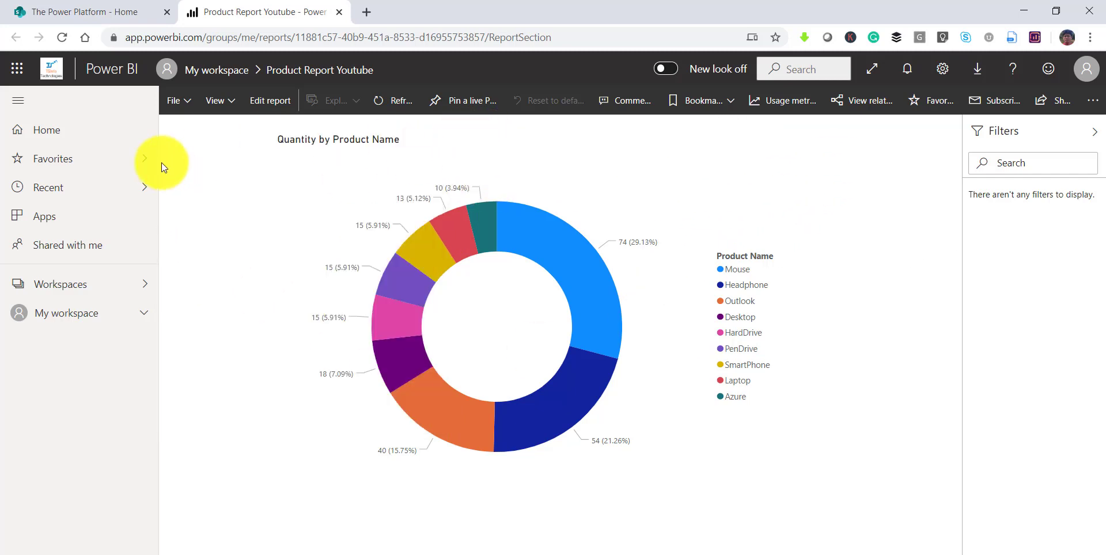
{"action": "left_click", "coordinate": [95, 17]}
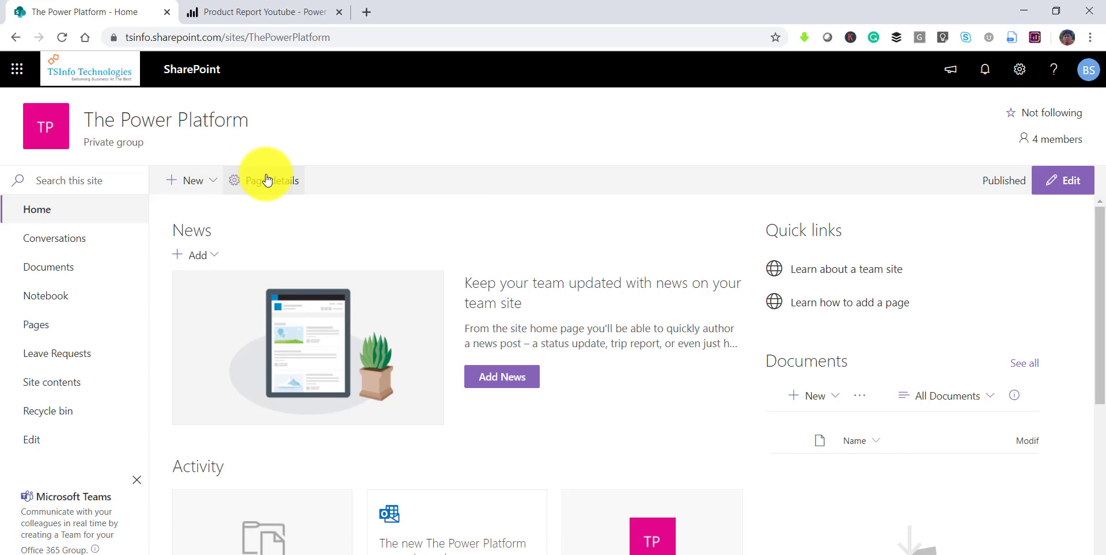
Create a new site page from the Blank template
{"action": "left_click", "coordinate": [213, 184]}
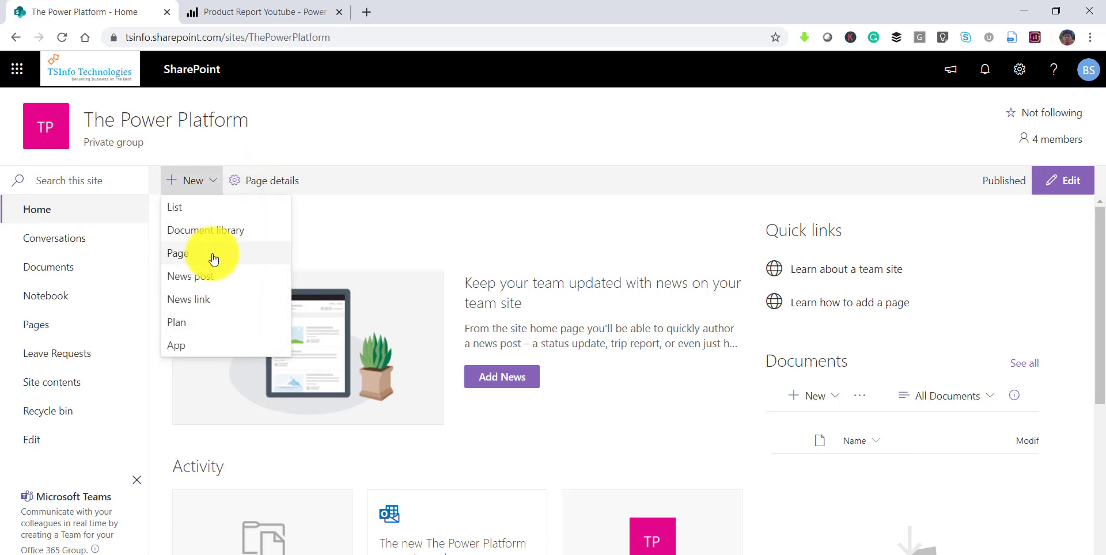
{"action": "left_click", "coordinate": [213, 257]}
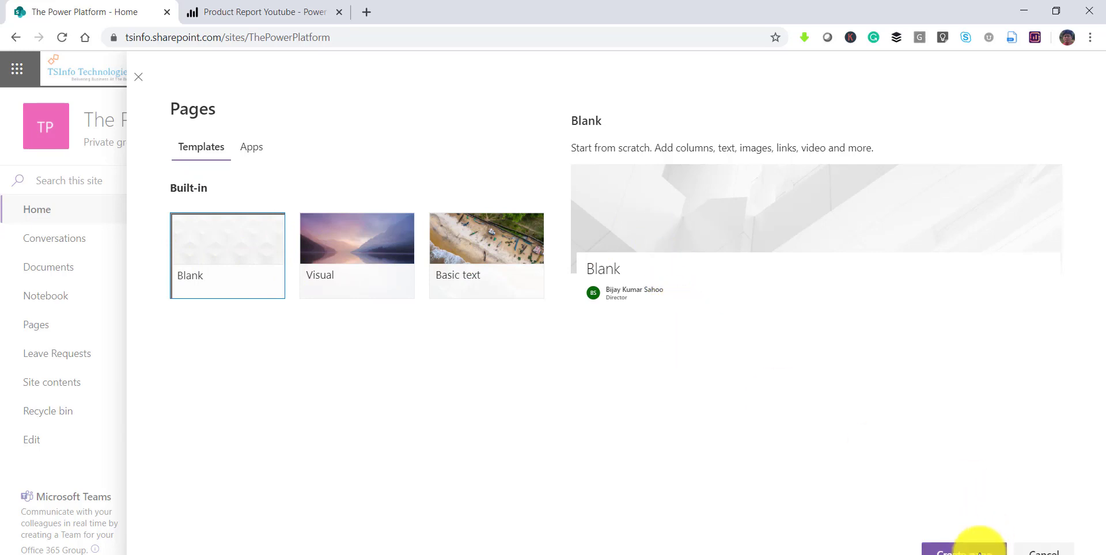
{"action": "left_click", "coordinate": [980, 552]}
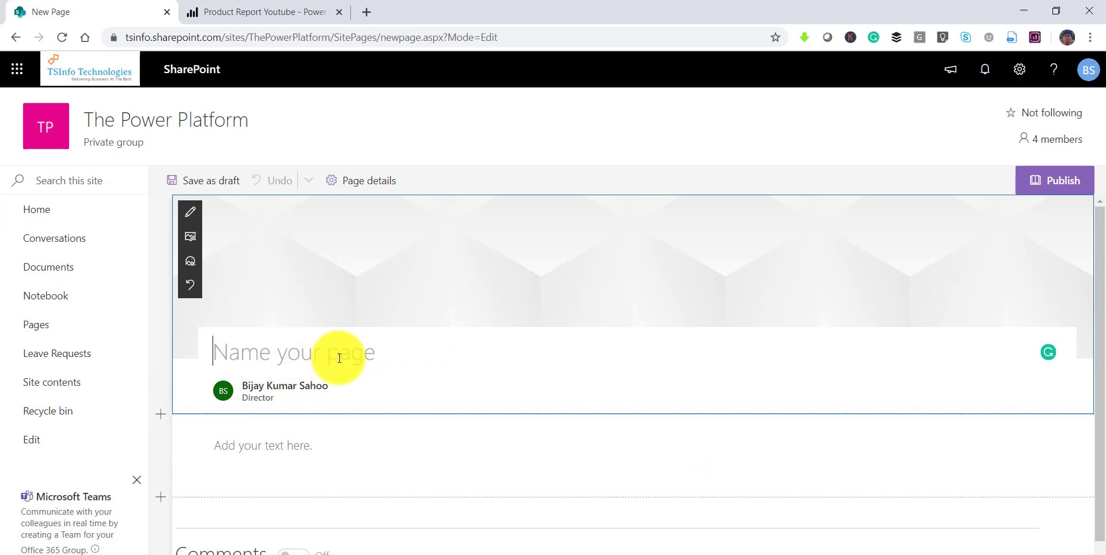
Title the new page 'Power BI Report'
{"action": "type", "text": "Power BI Reports"}
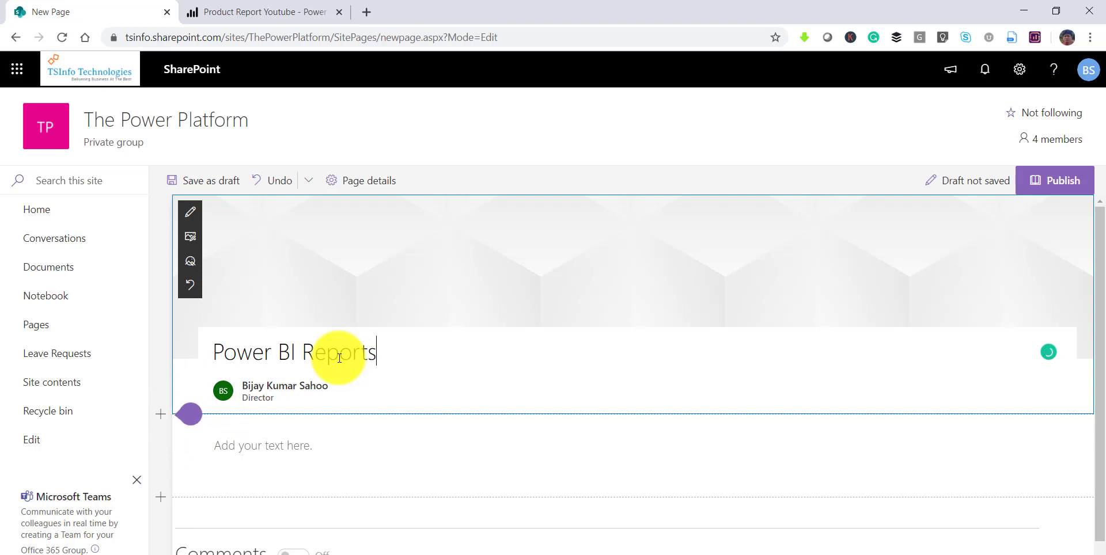
{"action": "key", "text": "BackSpace"}
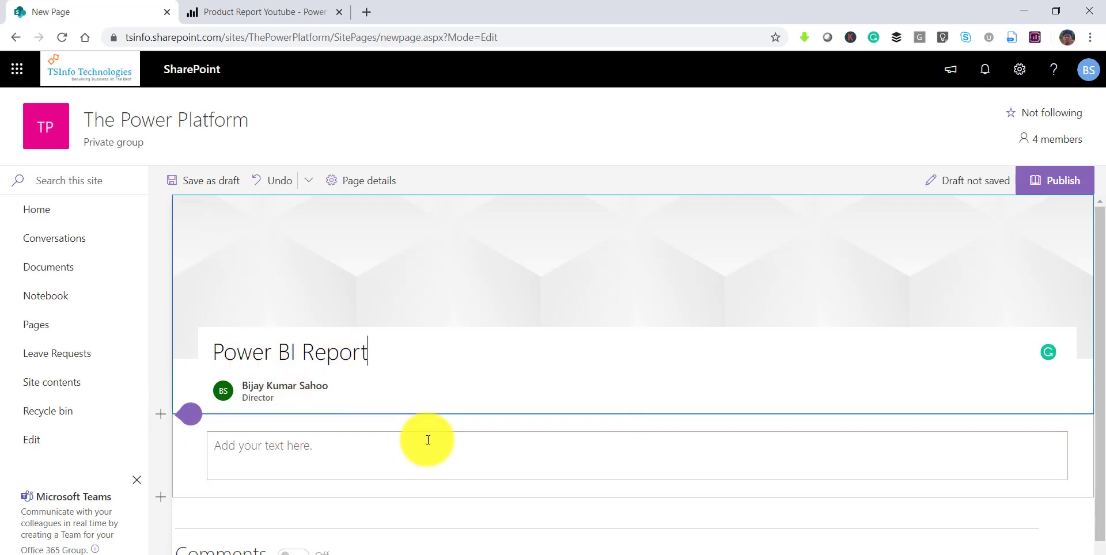
{"action": "left_click", "coordinate": [428, 440]}
{"action": "scroll", "coordinate": [642, 392], "scroll_direction": "down", "scroll_amount": 2}
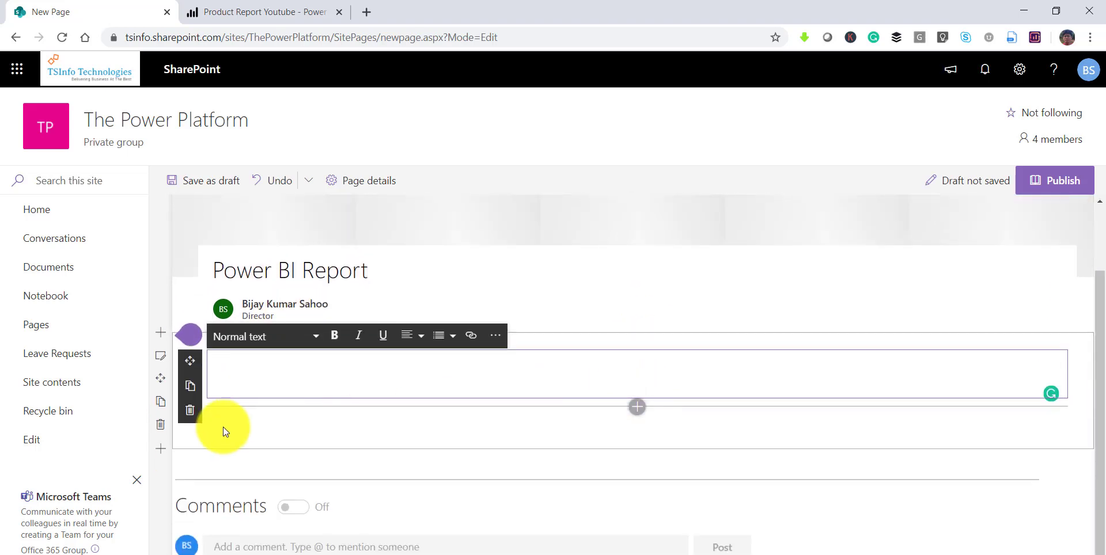
Replace the empty text web part with a Power BI web part and open its Add report settings
{"action": "left_click", "coordinate": [190, 410]}
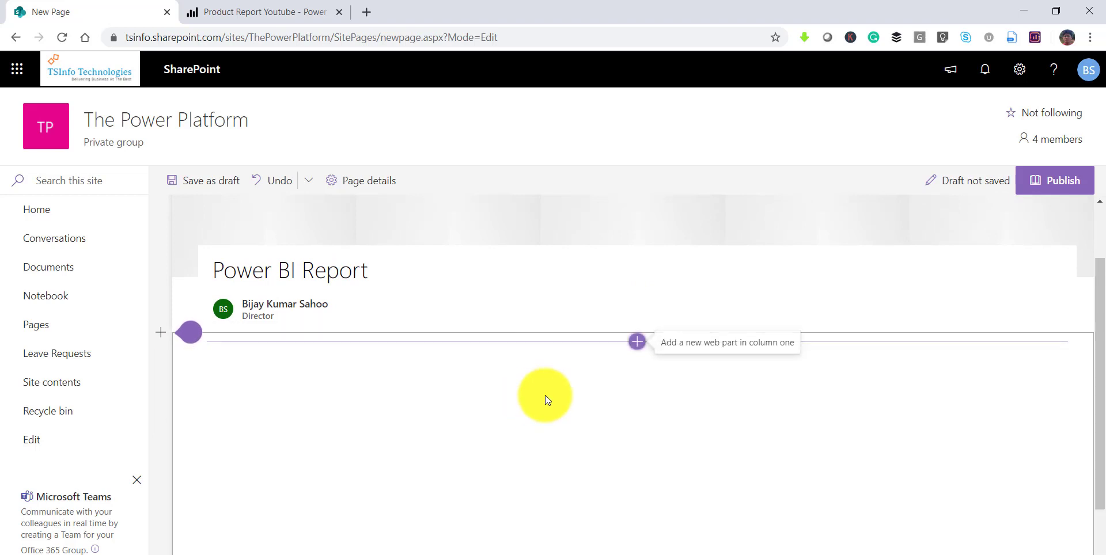
{"action": "left_click", "coordinate": [634, 346]}
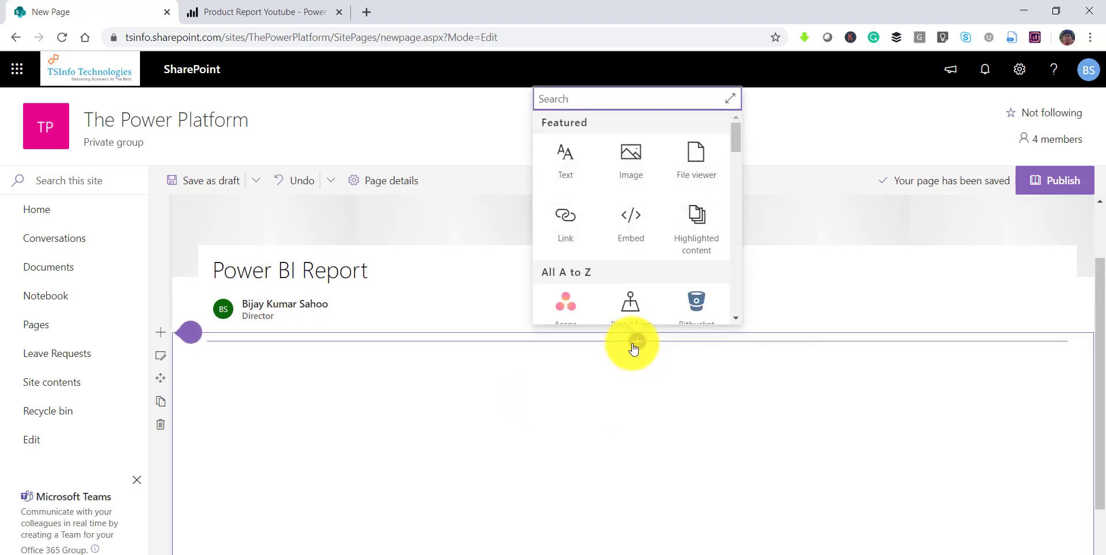
{"action": "type", "text": "pow"}
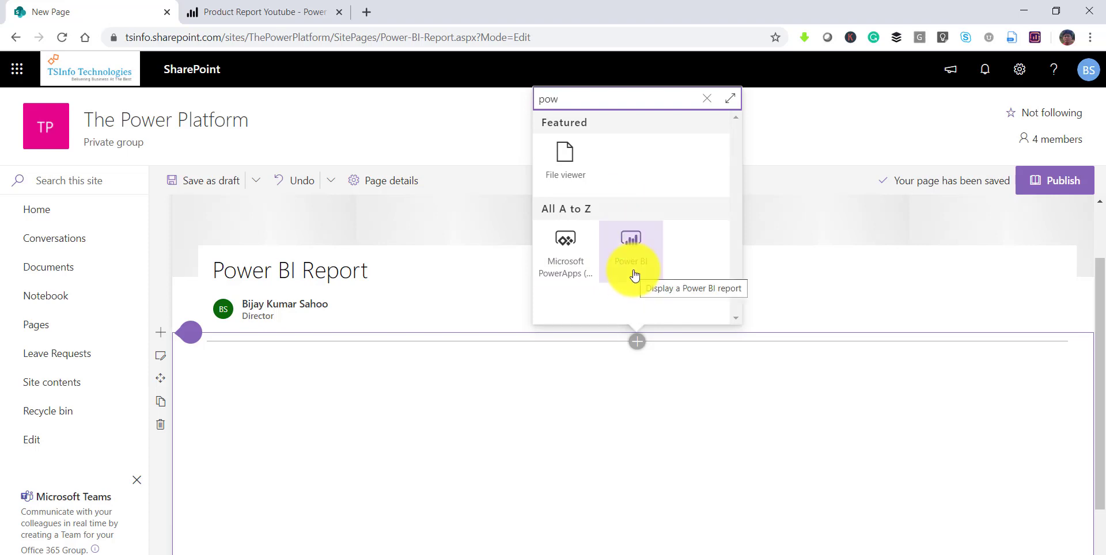
{"action": "left_click", "coordinate": [633, 259]}
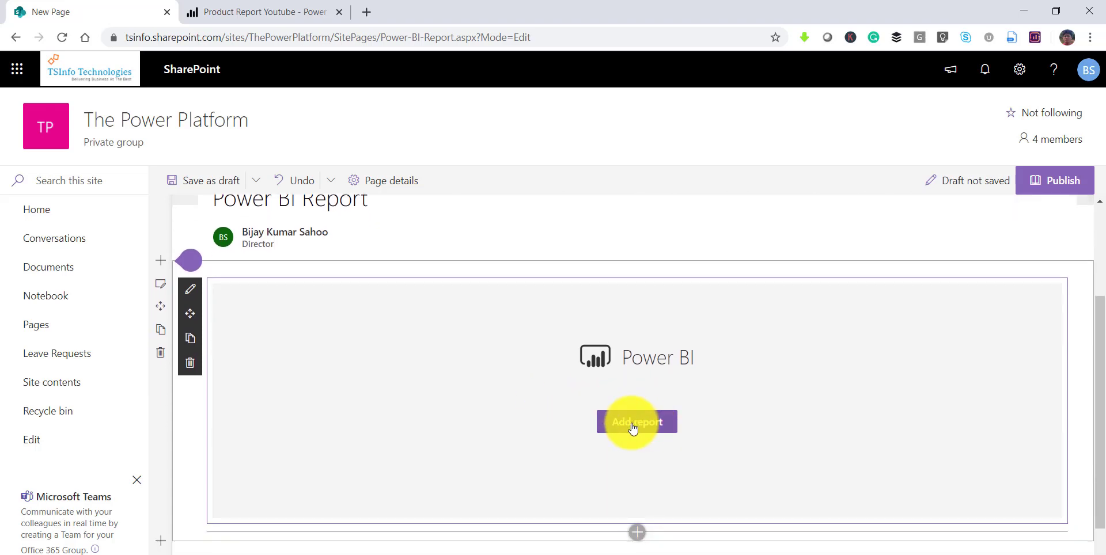
{"action": "left_click", "coordinate": [632, 425]}
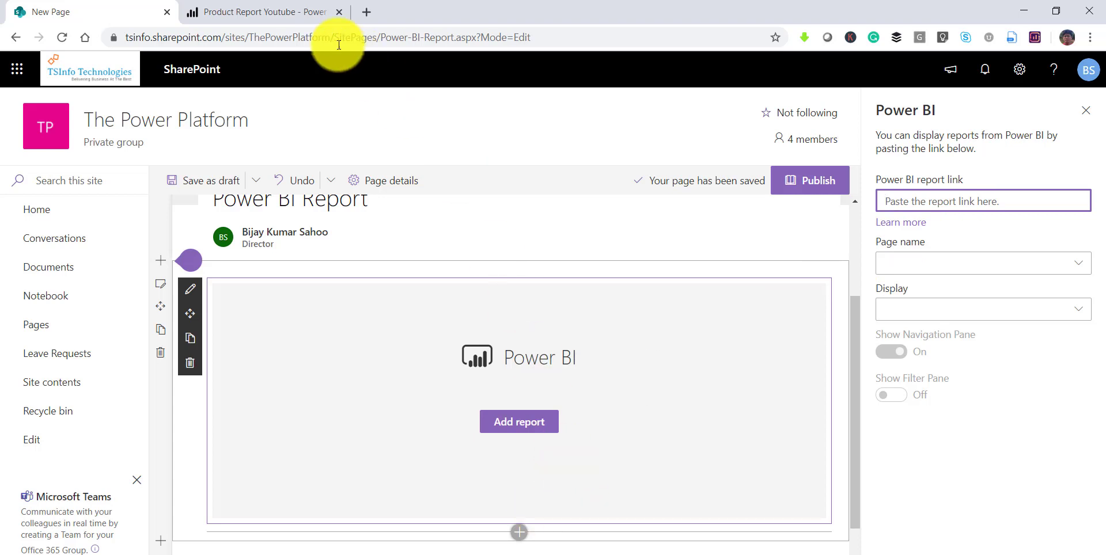
{"action": "left_click", "coordinate": [273, 9]}
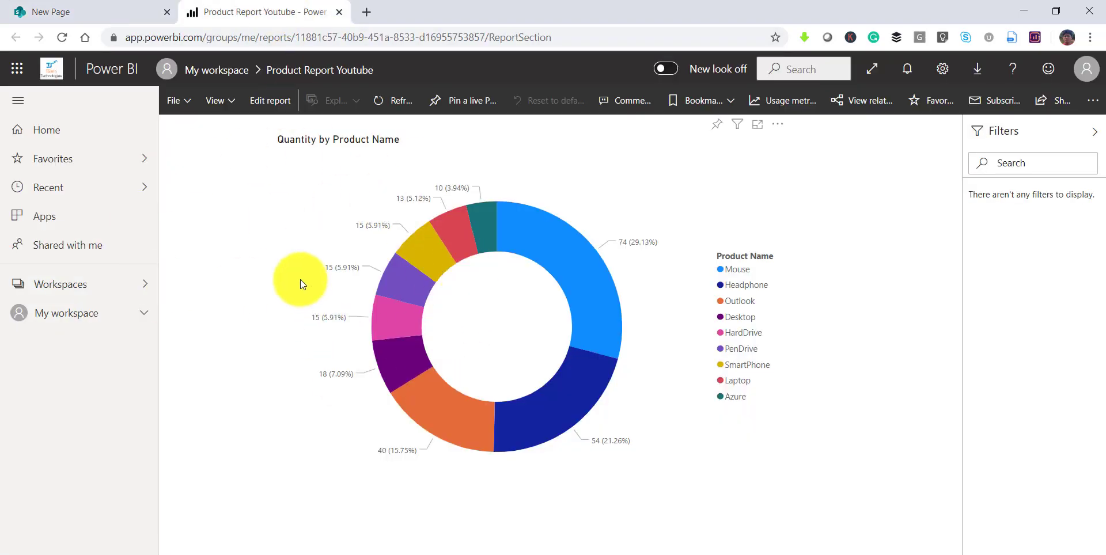
Copy the report's link from File > Embed > Secure embed code
{"action": "left_click", "coordinate": [175, 101]}
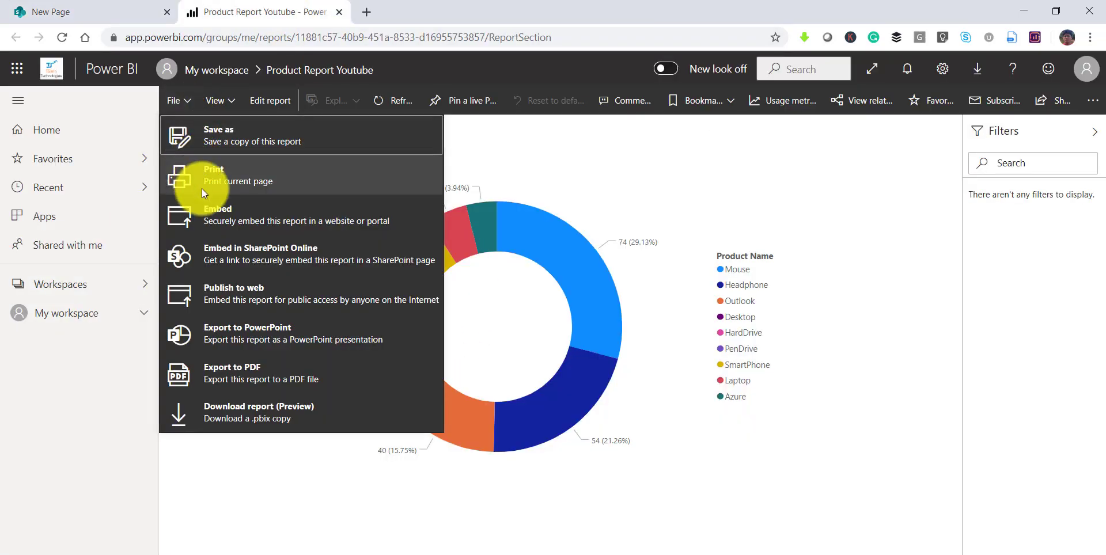
{"action": "left_click", "coordinate": [218, 219]}
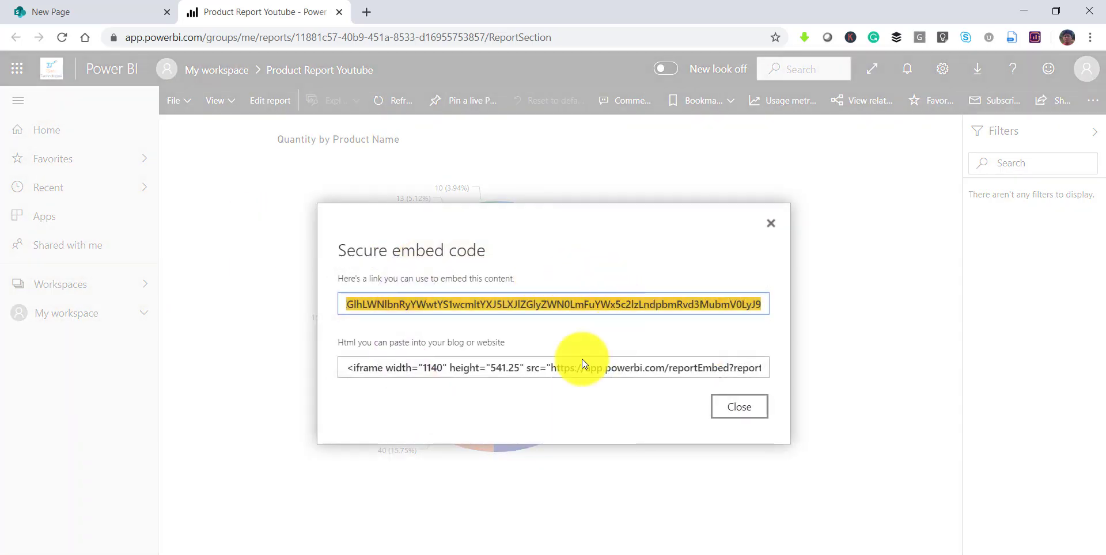
{"action": "left_click", "coordinate": [458, 310]}
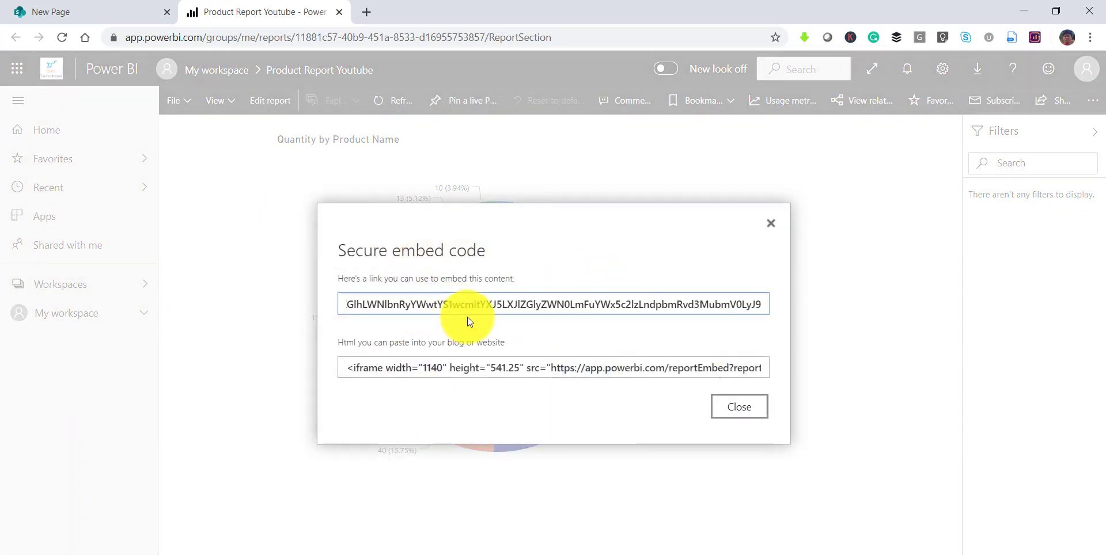
{"action": "left_click_drag", "start_coordinate": [468, 317], "coordinate": [327, 310]}
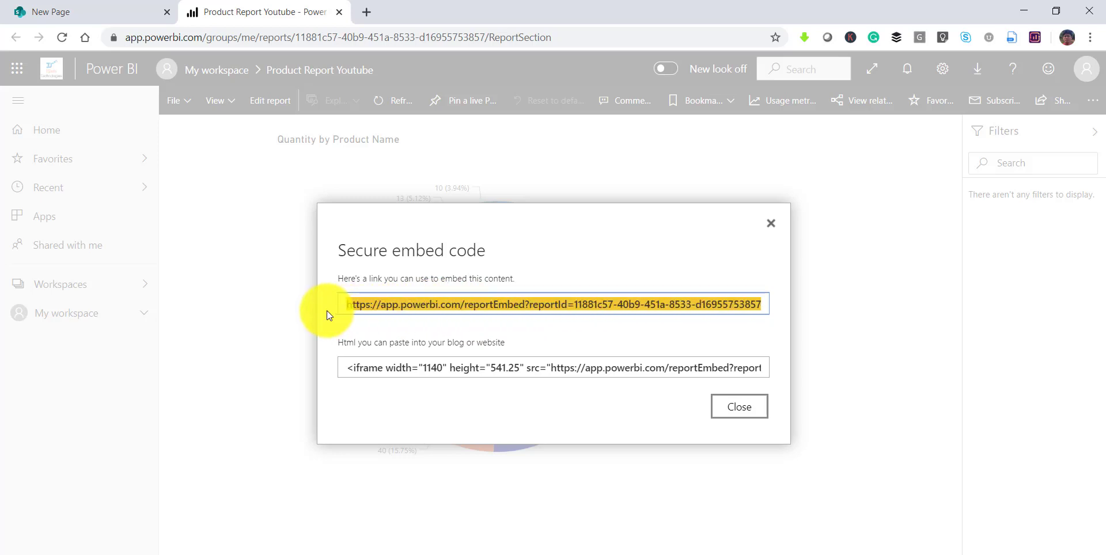
{"action": "left_click", "coordinate": [434, 312]}
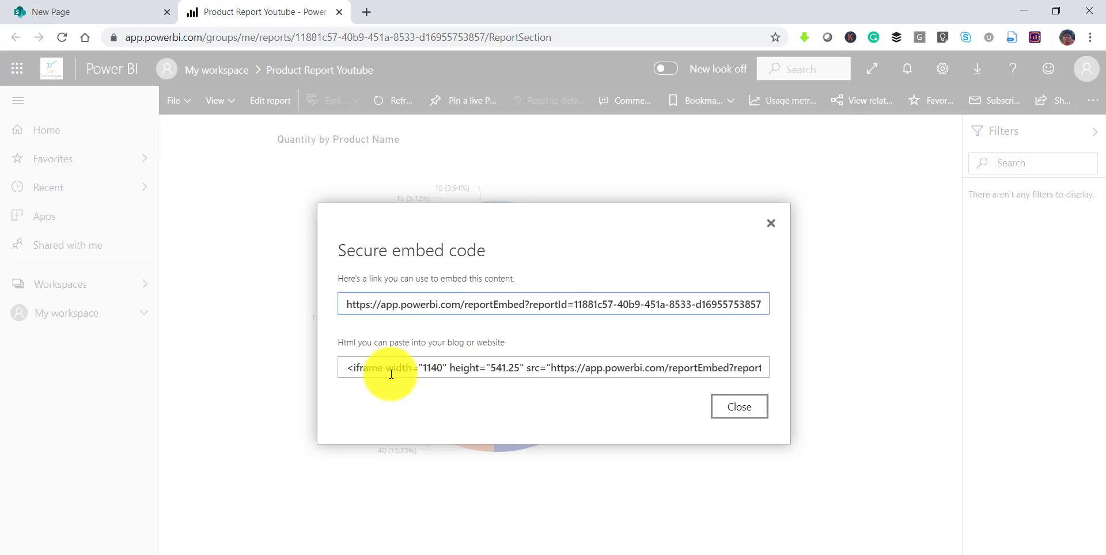
{"action": "left_click", "coordinate": [511, 307]}
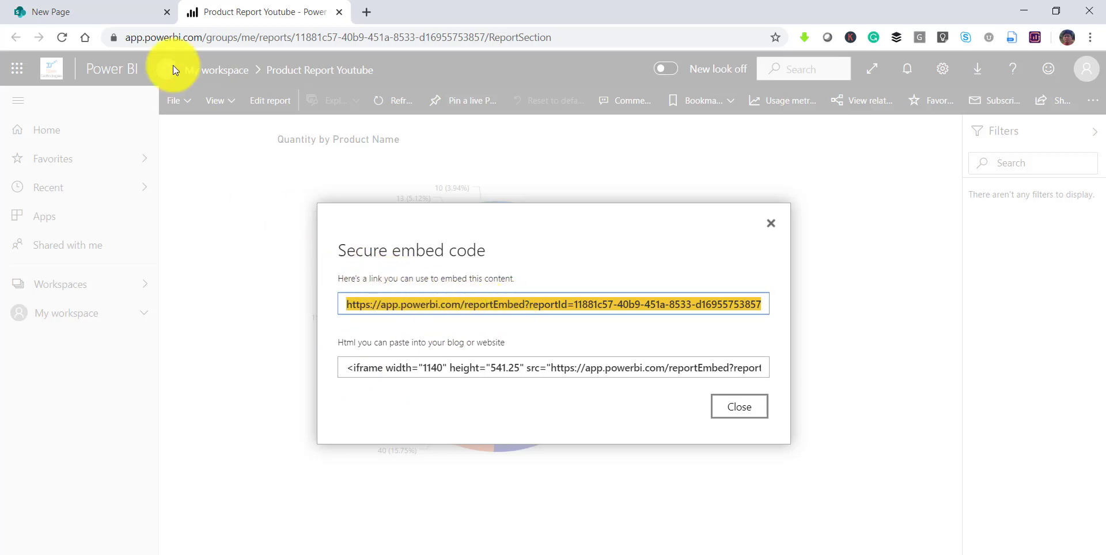
Paste the embed link into the SharePoint web part's Power BI report link field
{"action": "left_click", "coordinate": [124, 14]}
{"action": "left_click", "coordinate": [914, 199]}
{"action": "key", "text": "ctrl+v"}
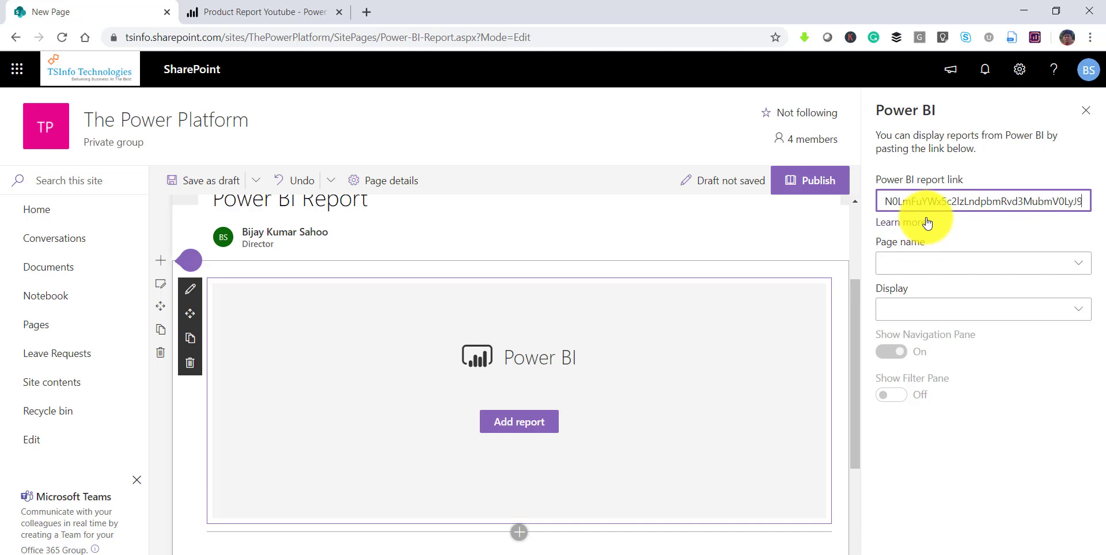
Load the report from the pasted link, set Show Filter Pane to On, and close the property pane
{"action": "left_click", "coordinate": [828, 231]}
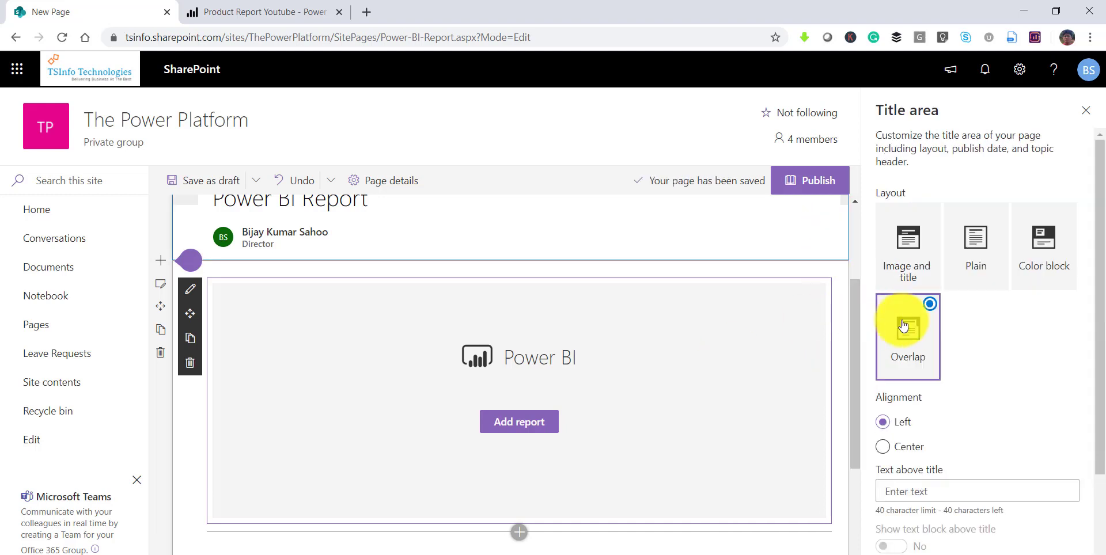
{"action": "left_click", "coordinate": [519, 422]}
{"action": "left_click", "coordinate": [951, 196]}
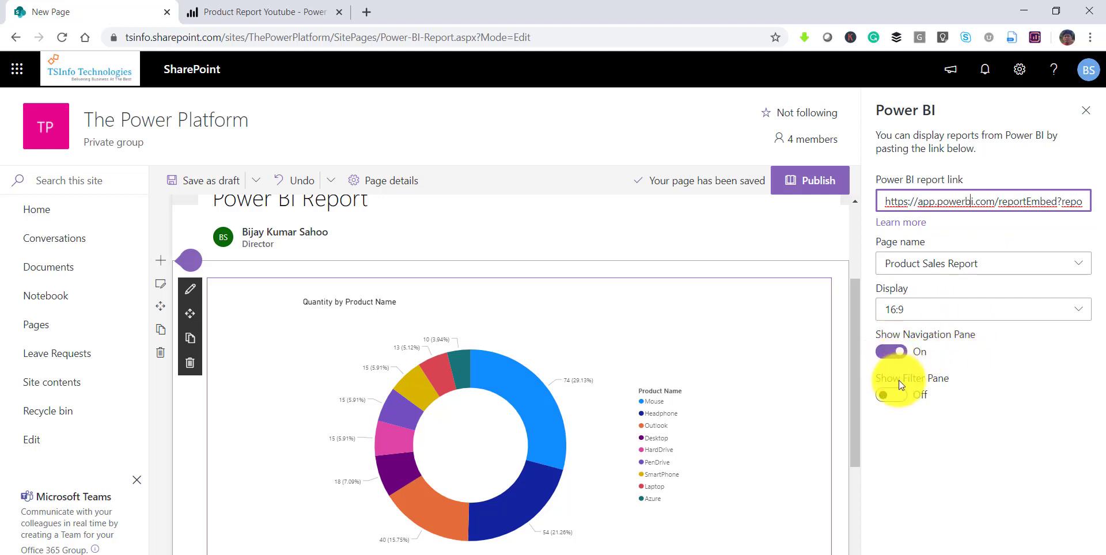
{"action": "left_click", "coordinate": [890, 395]}
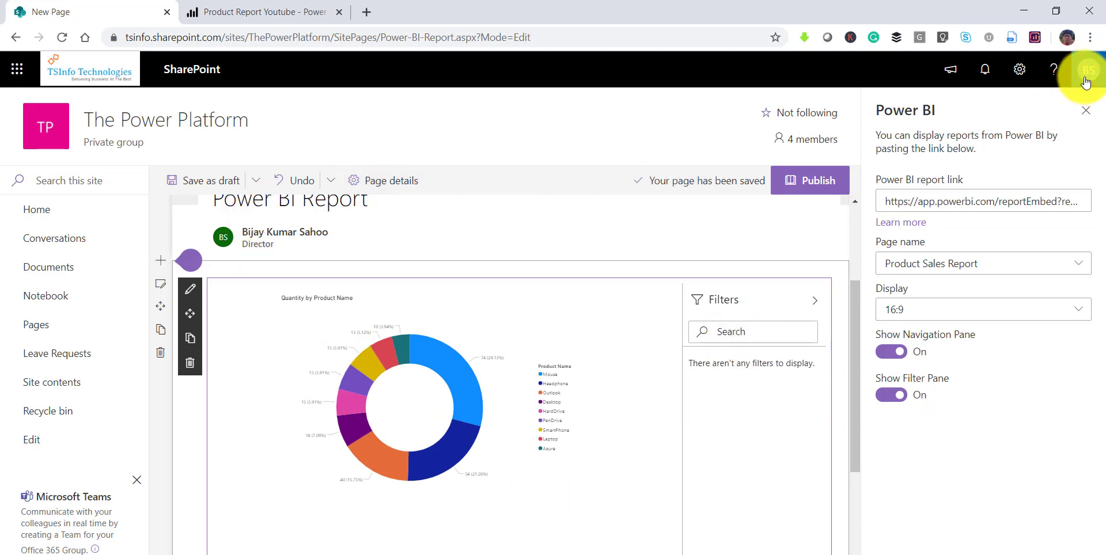
{"action": "left_click", "coordinate": [1086, 110]}
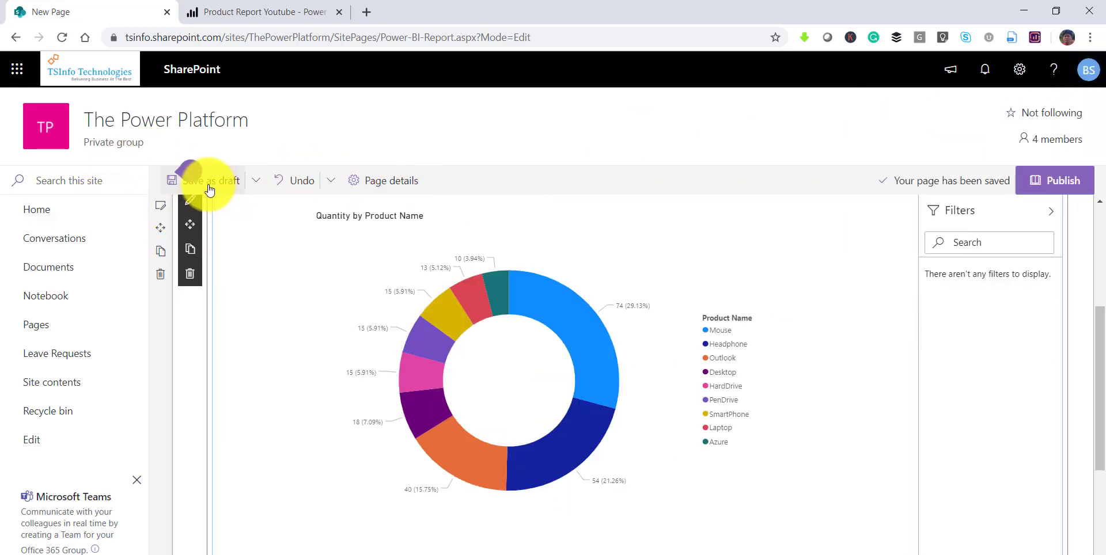
Publish the Power BI Report page, dismiss the Help others find your page panel, and reload it
{"action": "left_click", "coordinate": [1039, 177]}
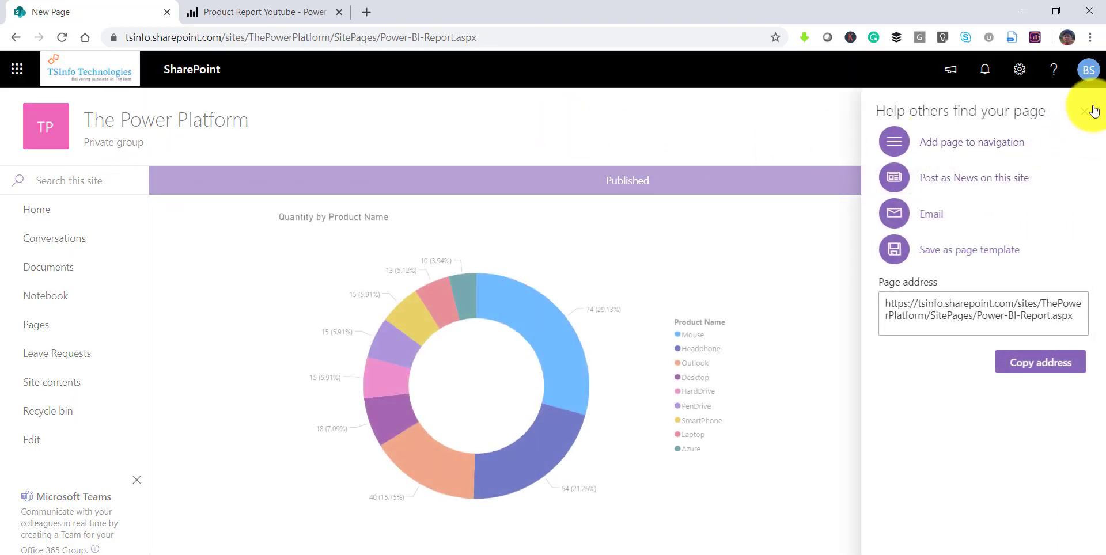
{"action": "left_click", "coordinate": [1094, 111]}
{"action": "left_click", "coordinate": [556, 37]}
{"action": "key", "text": "Return"}
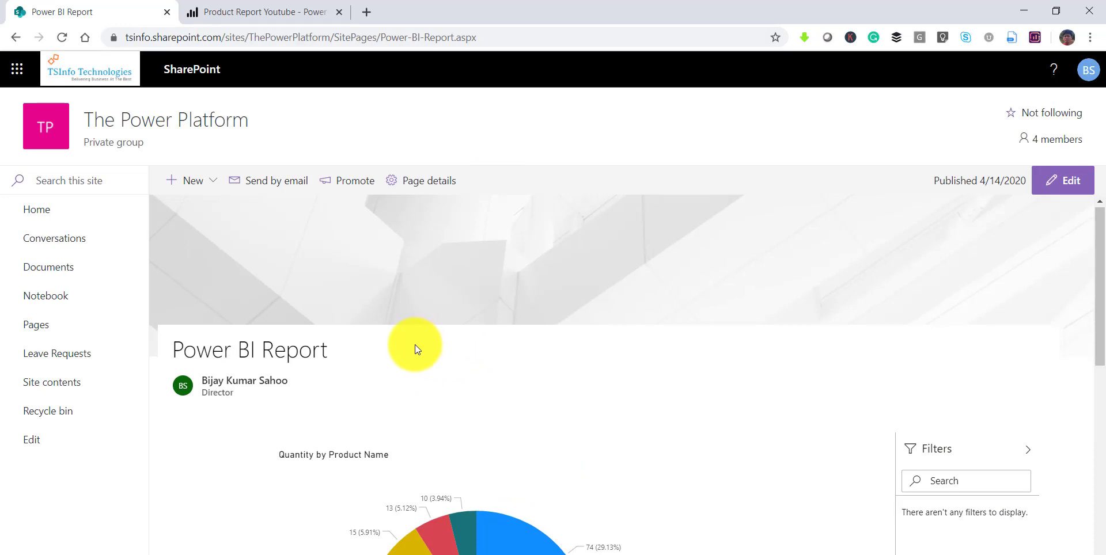
{"action": "scroll", "coordinate": [415, 344], "scroll_direction": "down", "scroll_amount": 3}
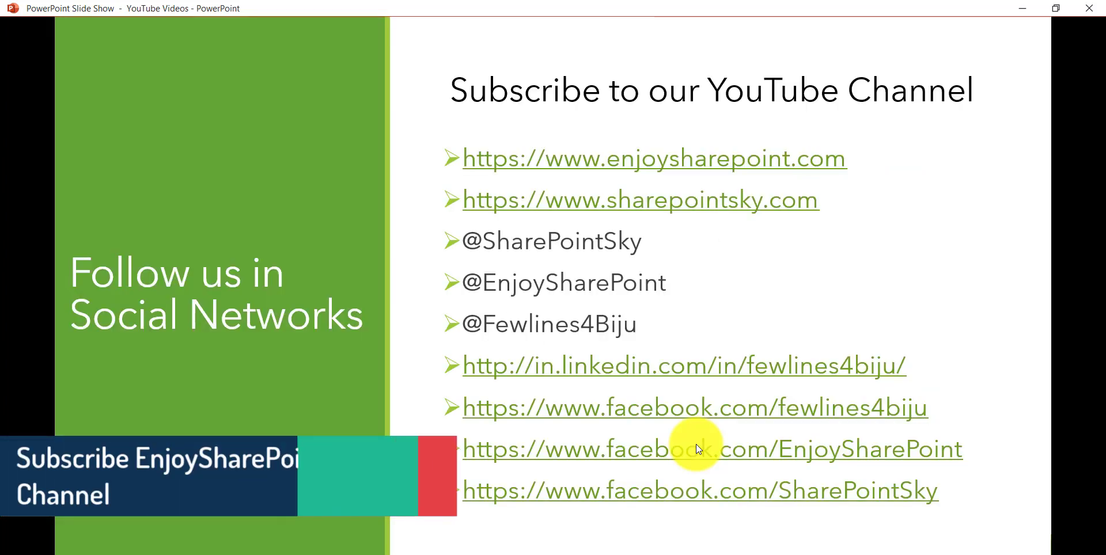
Move from the title slide to the closing 'Follow us in Social Networks' slide
{"action": "left_click", "coordinate": [696, 444]}
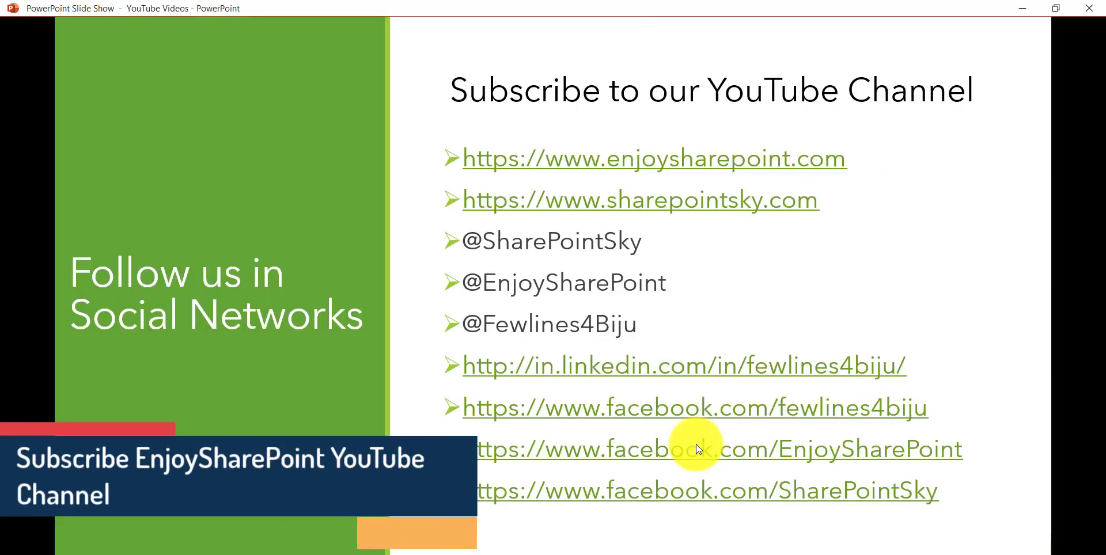